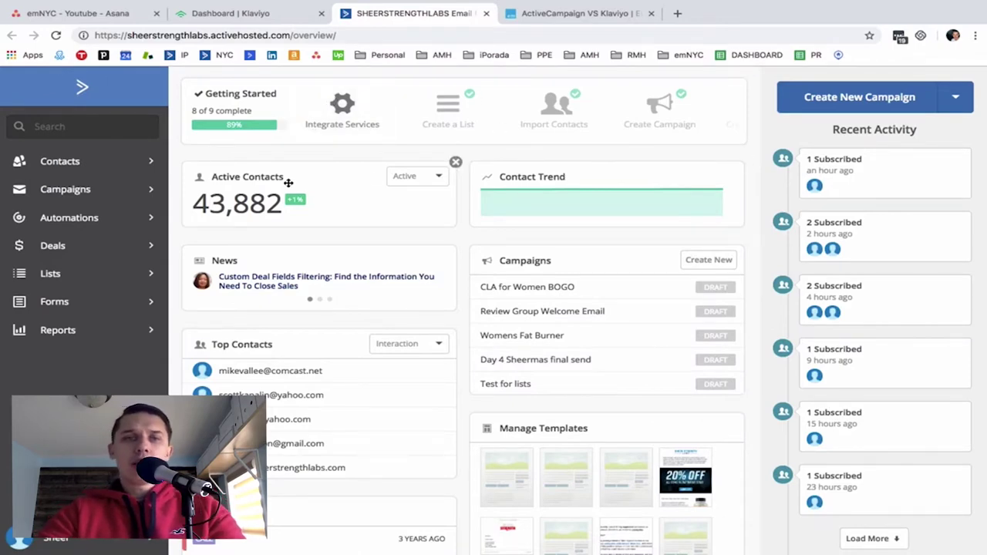
pyautogui.click(412, 177)
pyautogui.click(419, 219)
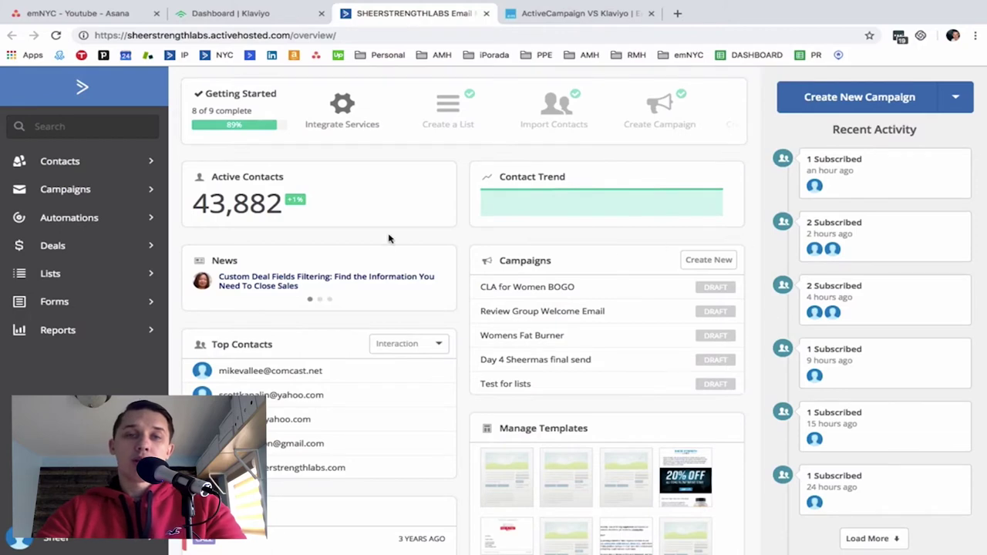
pyautogui.scroll(-1, 389, 239)
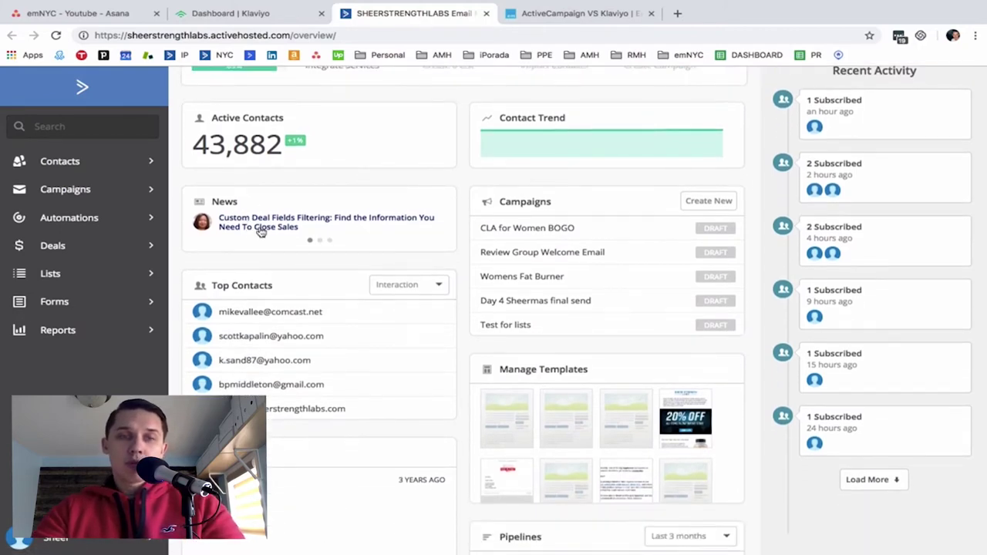
pyautogui.scroll(-1, 322, 215)
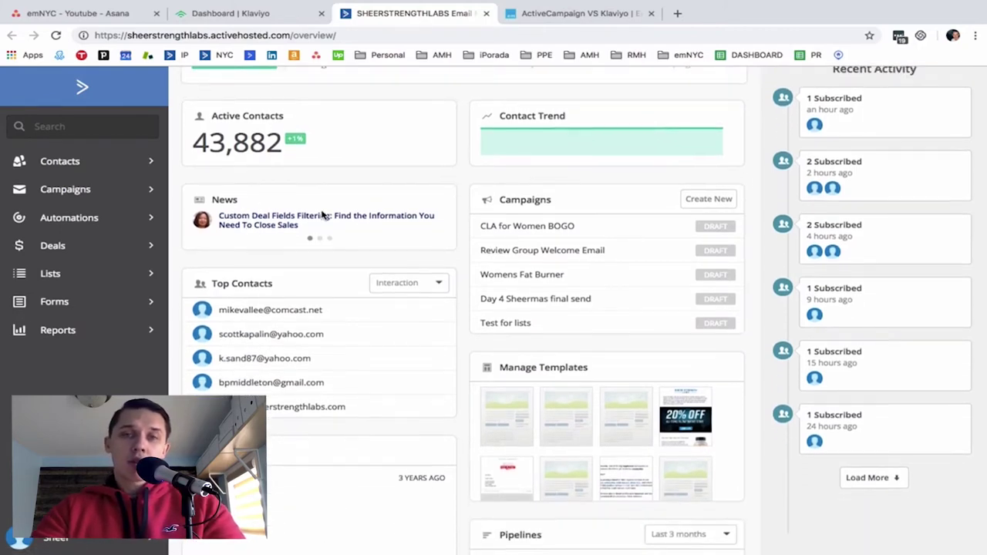
pyautogui.scroll(-1, 567, 262)
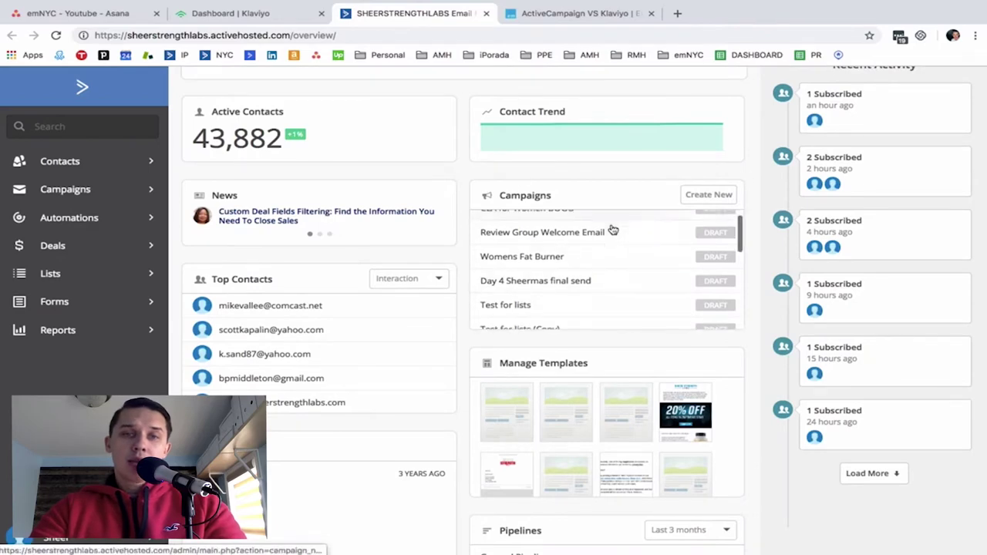
pyautogui.scroll(-1, 391, 247)
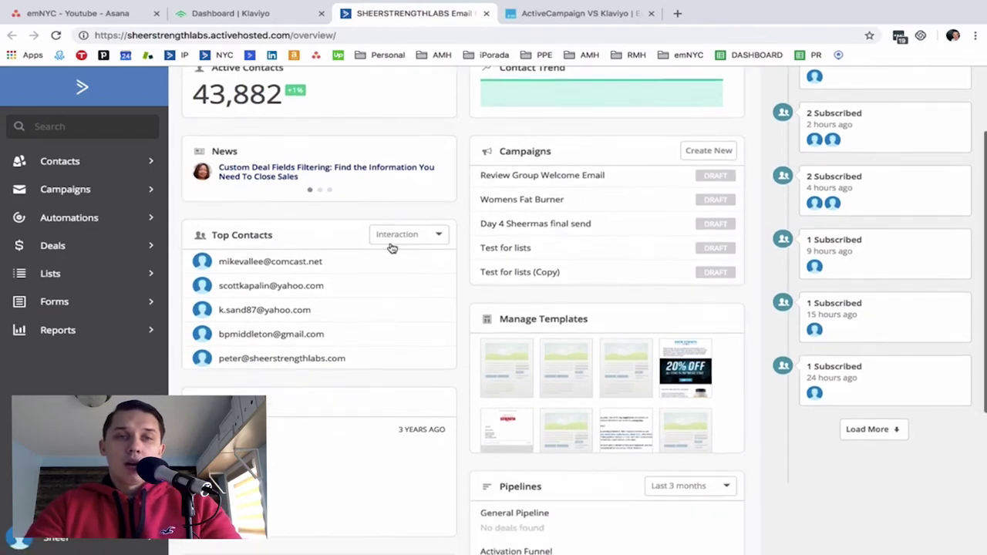
pyautogui.moveTo(275, 282)
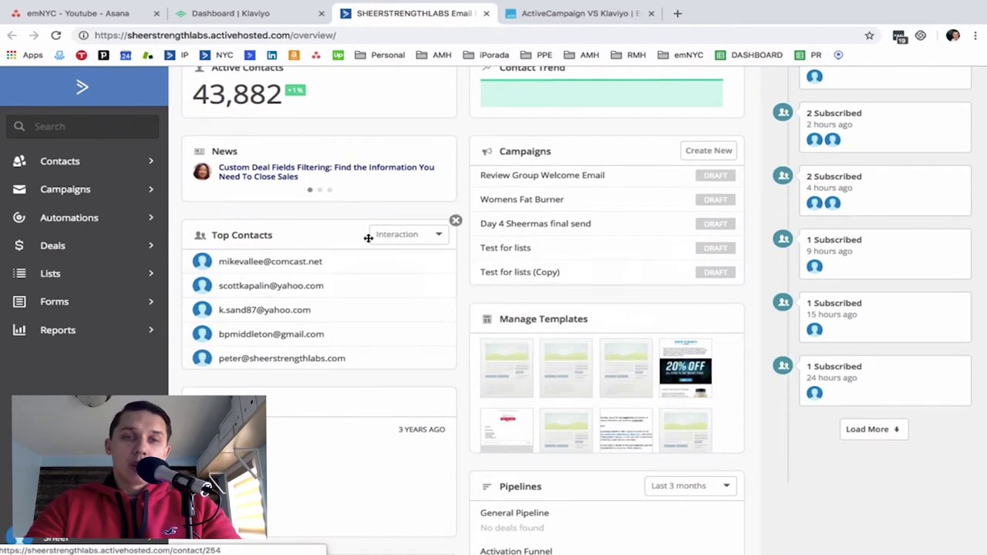
pyautogui.click(421, 241)
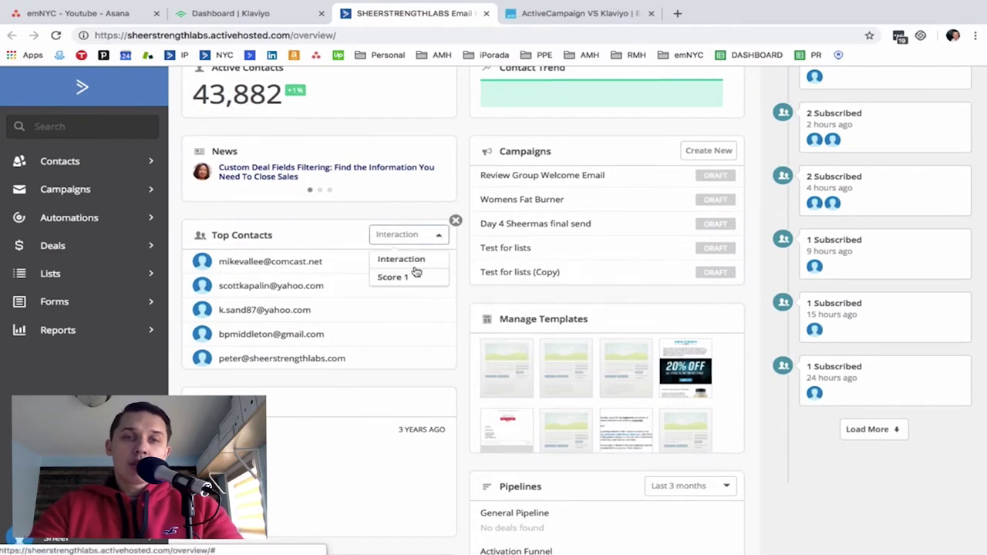
pyautogui.click(321, 229)
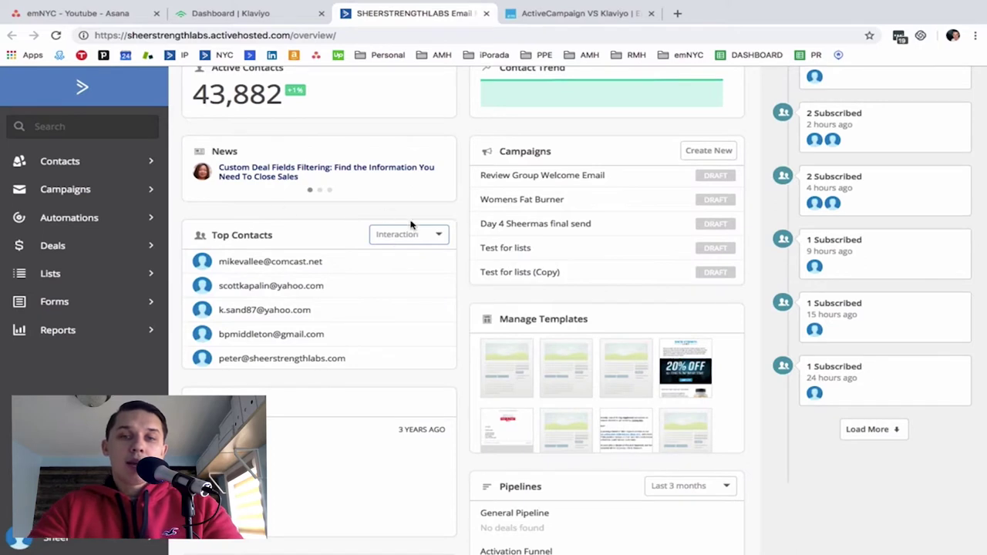
pyautogui.scroll(-2, 609, 347)
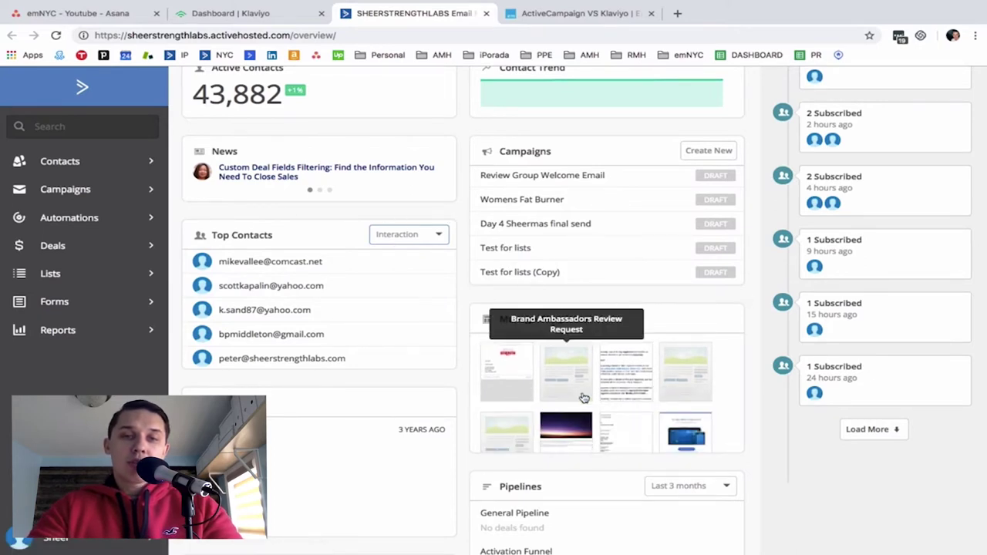
pyautogui.scroll(-2, 409, 409)
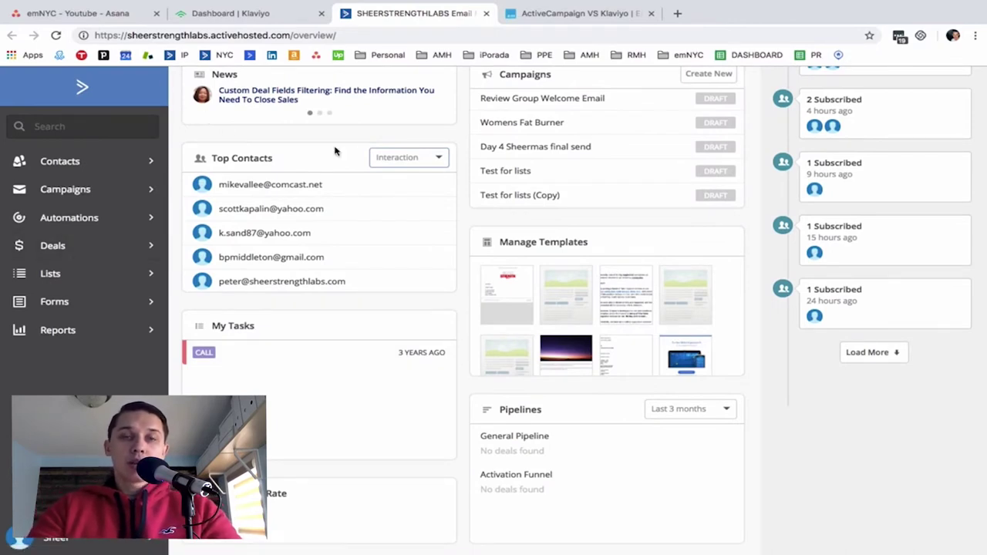
pyautogui.scroll(-3, 423, 258)
pyautogui.scroll(-2, 558, 478)
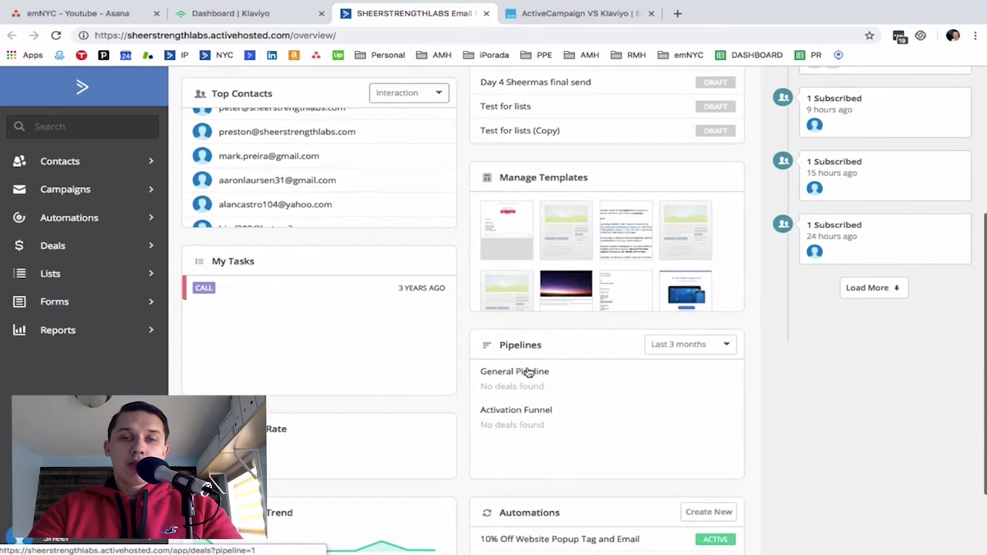
pyautogui.scroll(-2, 540, 386)
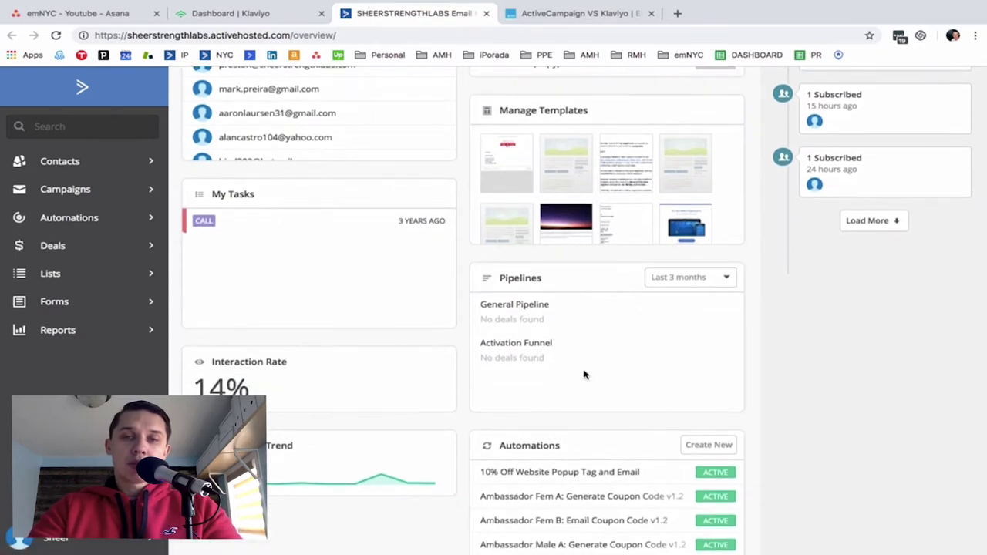
pyautogui.scroll(-1, 532, 313)
pyautogui.moveTo(204, 338)
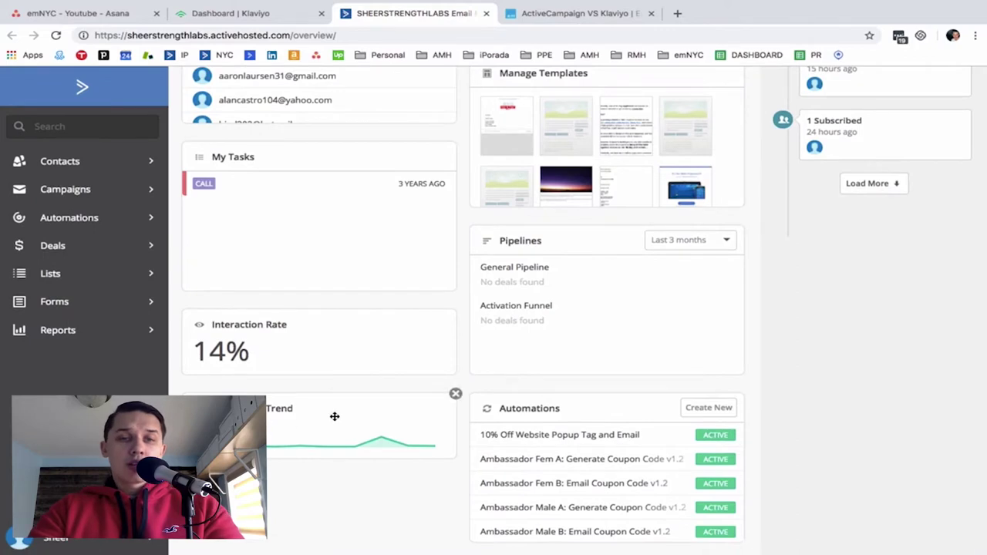
pyautogui.scroll(10, 614, 432)
pyautogui.moveTo(614, 428)
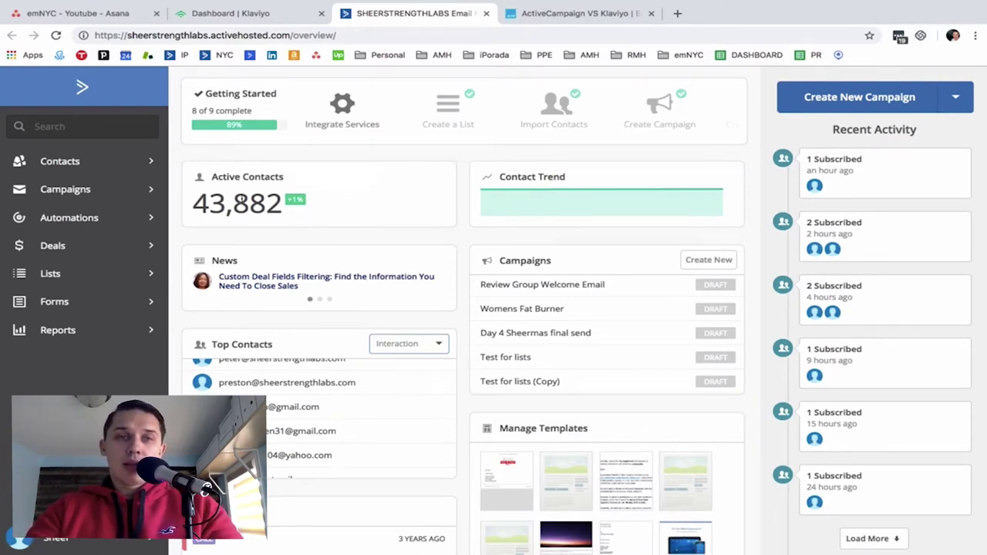
pyautogui.scroll(-5, 291, 196)
pyautogui.scroll(-5, 293, 207)
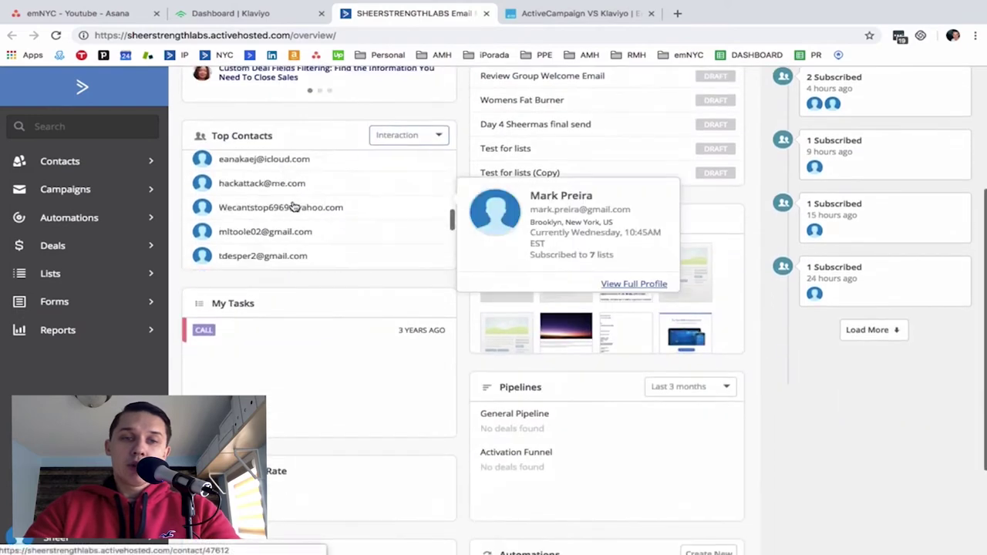
pyautogui.scroll(-4, 269, 505)
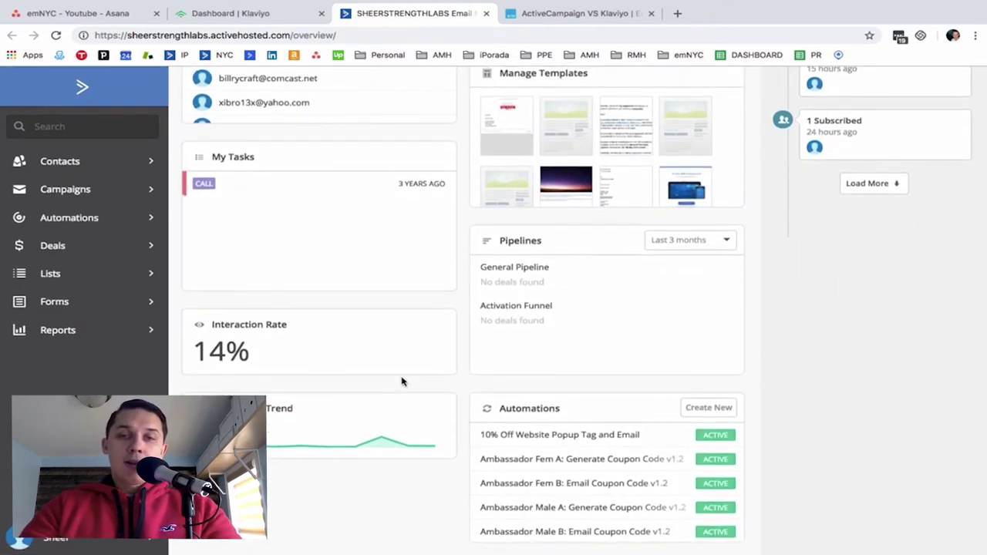
pyautogui.scroll(3, 430, 338)
pyautogui.scroll(3, 430, 338)
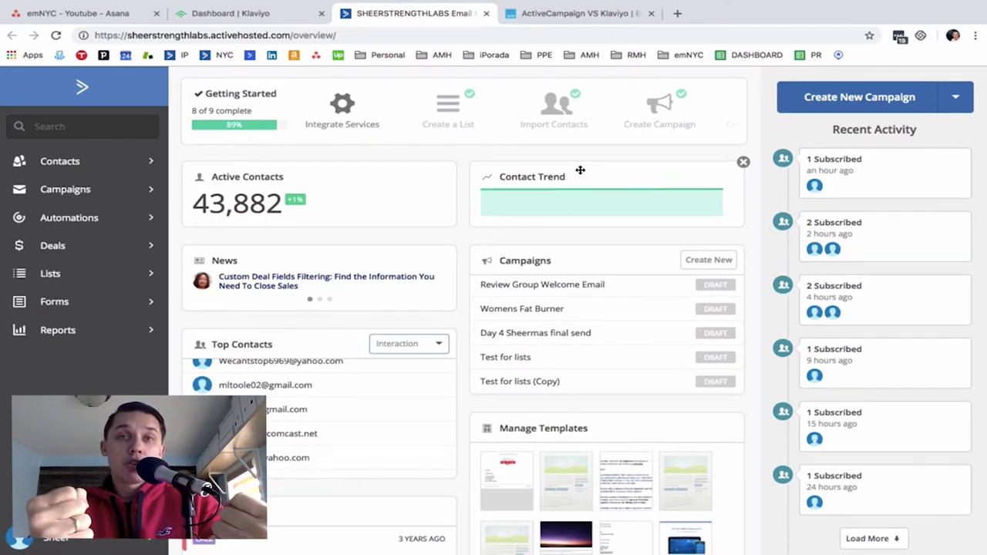
# Switch to the Klaviyo dashboard tab and highlight the revenue breakdown figures
pyautogui.hotkey('ctrl', 'shift', 'Tab')
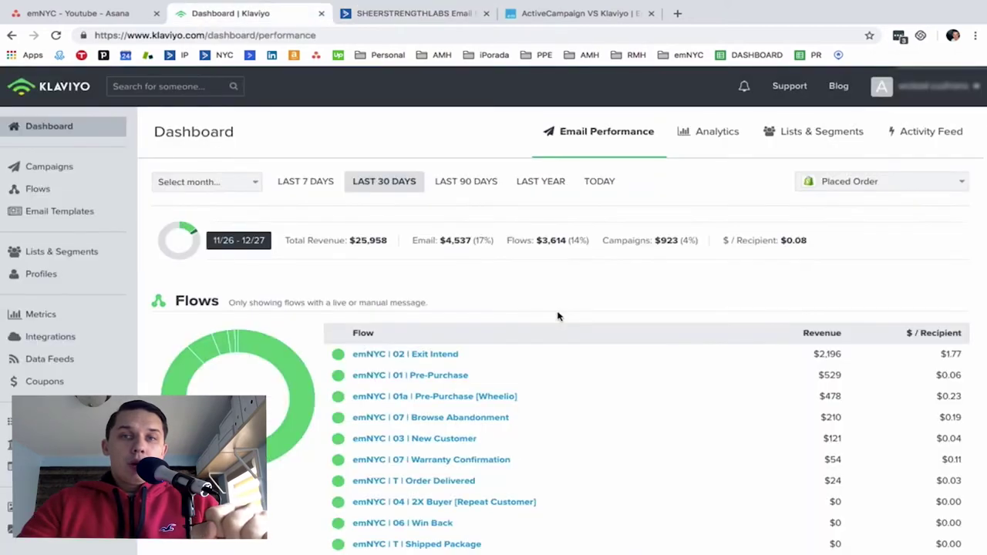
pyautogui.scroll(-1, 558, 316)
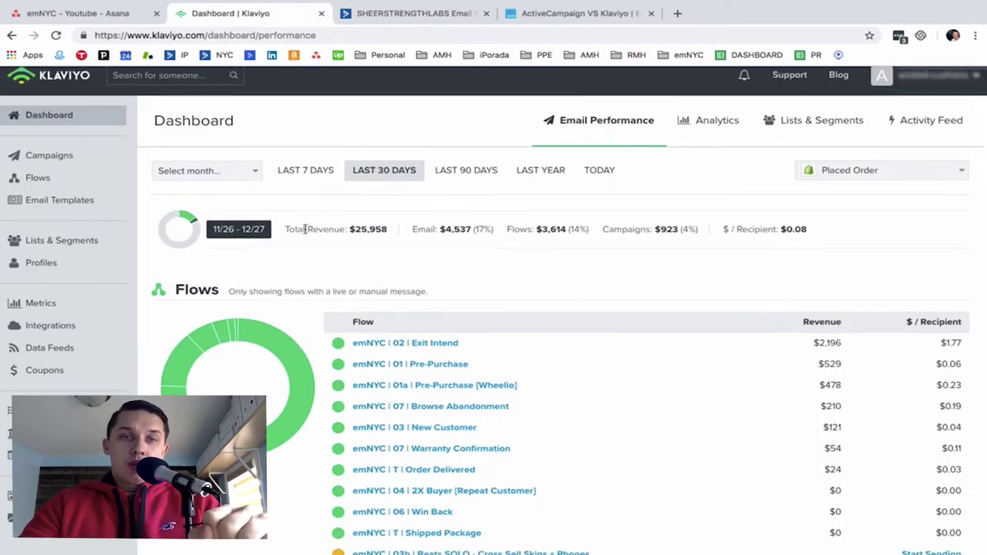
pyautogui.moveTo(291, 242)
pyautogui.mouseDown()
pyautogui.moveTo(389, 229)
pyautogui.moveTo(262, 229)
pyautogui.moveTo(284, 226)
pyautogui.mouseUp()
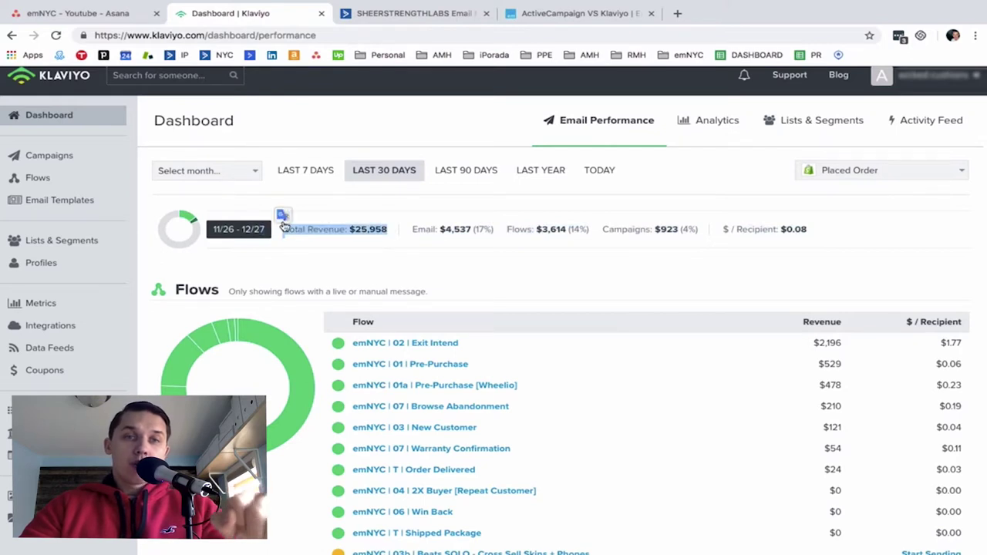
pyautogui.moveTo(402, 205); pyautogui.dragTo(492, 223)
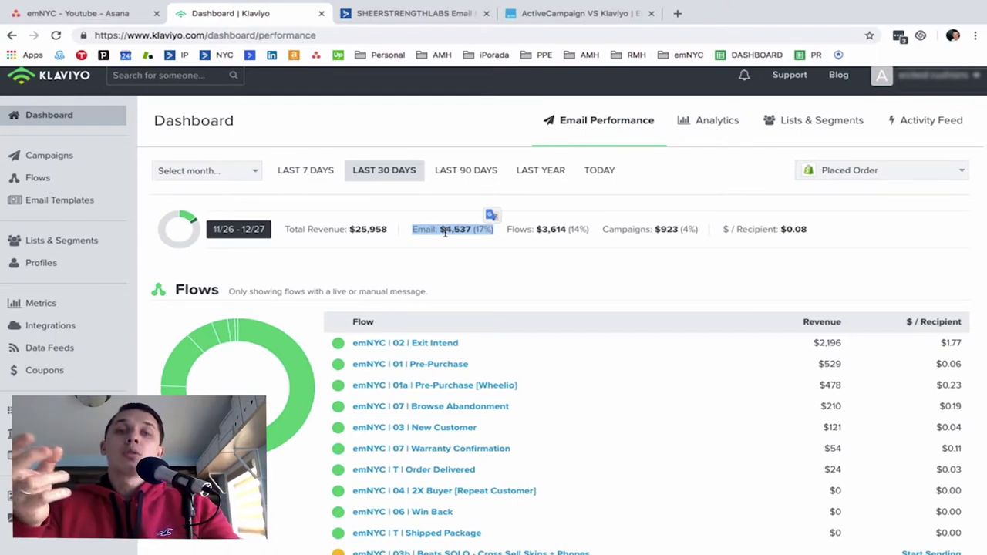
pyautogui.click(488, 238)
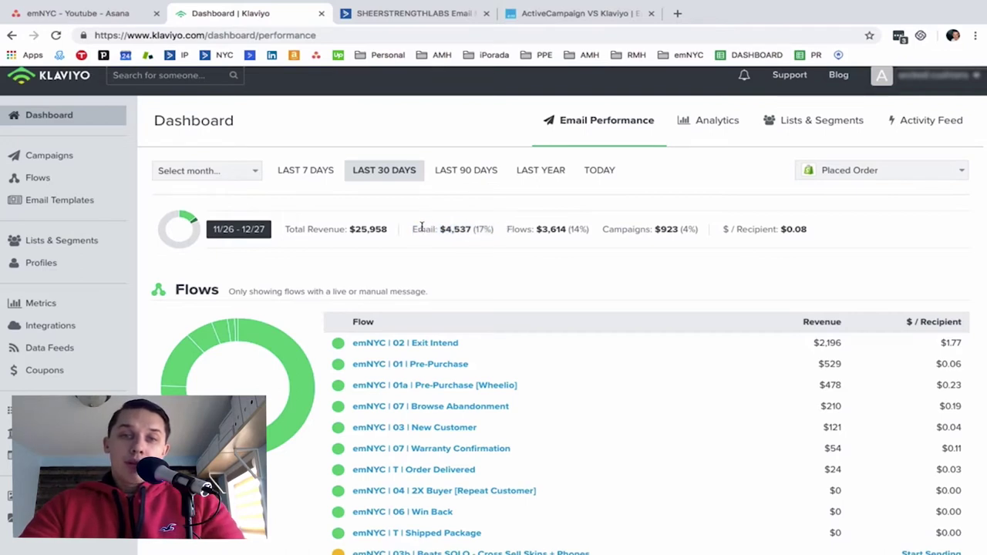
# Highlight the Email $4,537, Flows $3,614 and Campaigns $923 revenue figures in turn
pyautogui.moveTo(415, 229); pyautogui.dragTo(499, 233)
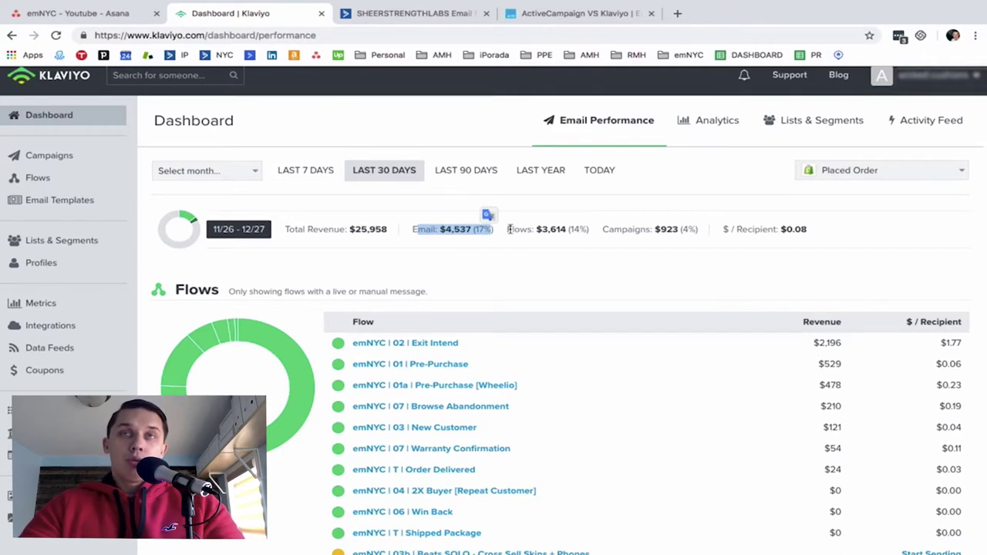
pyautogui.moveTo(508, 229); pyautogui.dragTo(584, 231)
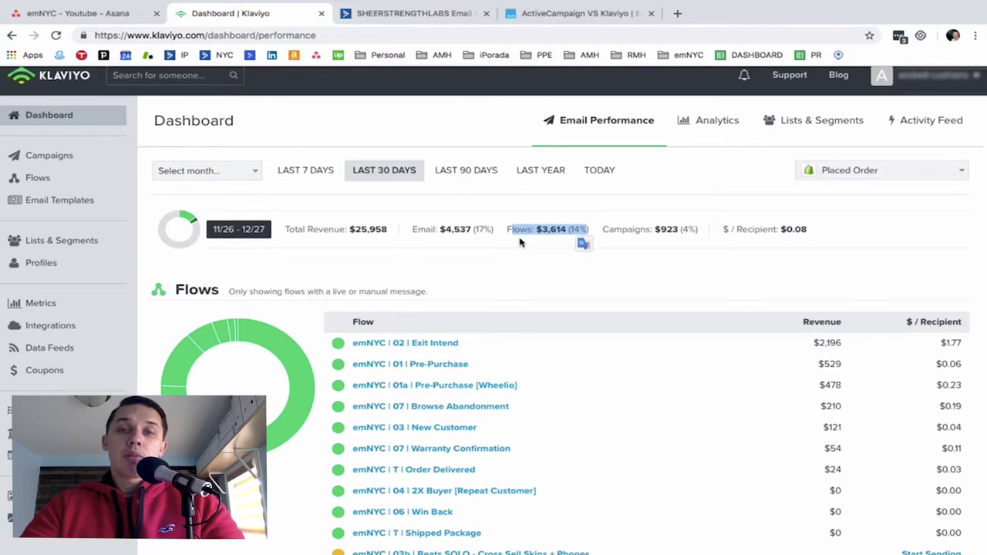
pyautogui.moveTo(606, 229); pyautogui.dragTo(699, 231)
pyautogui.click(647, 244)
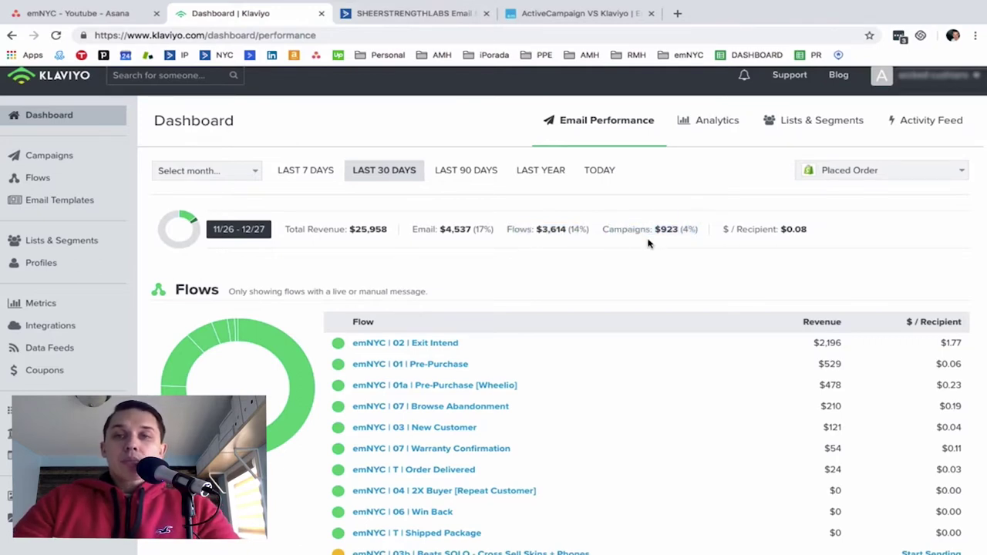
pyautogui.moveTo(509, 232); pyautogui.dragTo(584, 224)
pyautogui.tripleClick(587, 226)
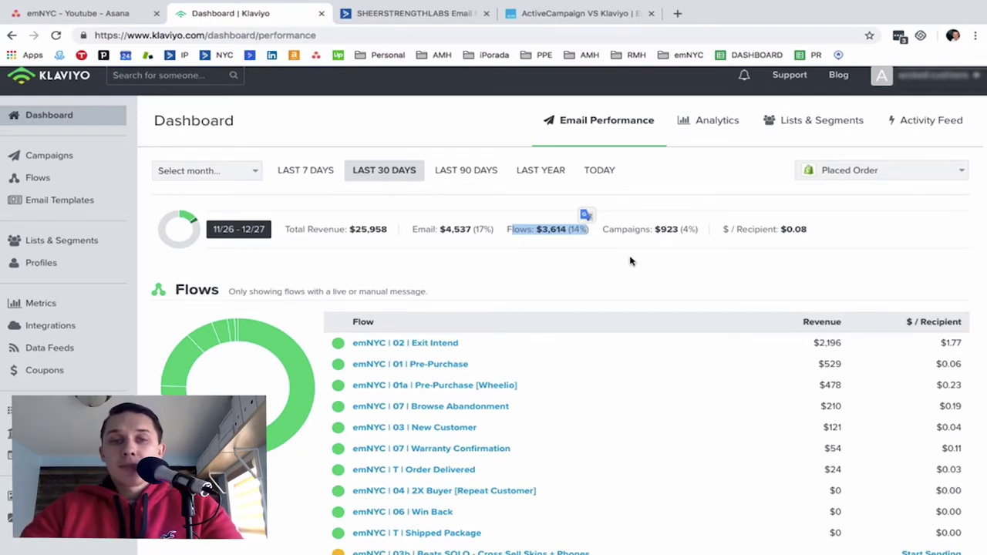
pyautogui.scroll(-3, 630, 262)
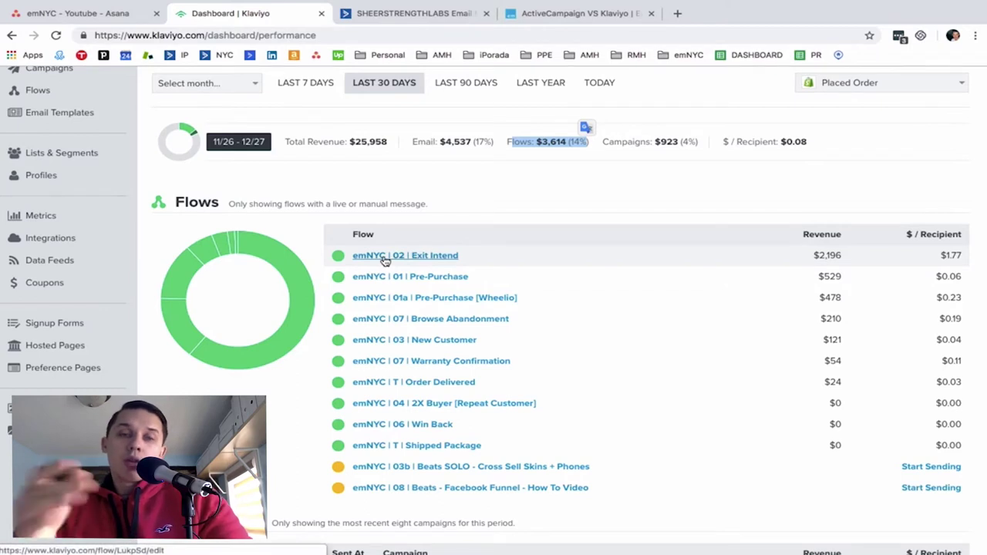
pyautogui.scroll(-1, 384, 261)
pyautogui.scroll(-3, 384, 261)
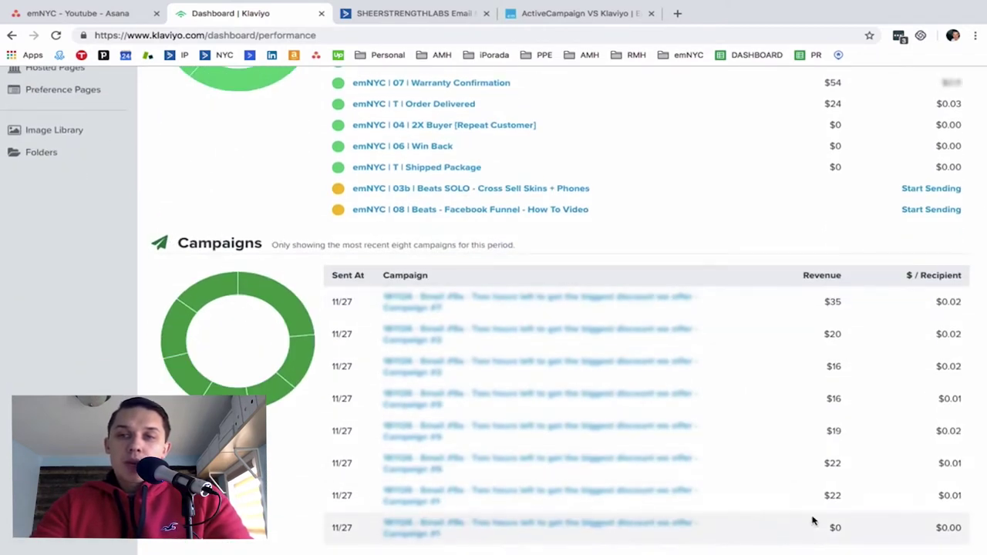
pyautogui.scroll(5, 797, 334)
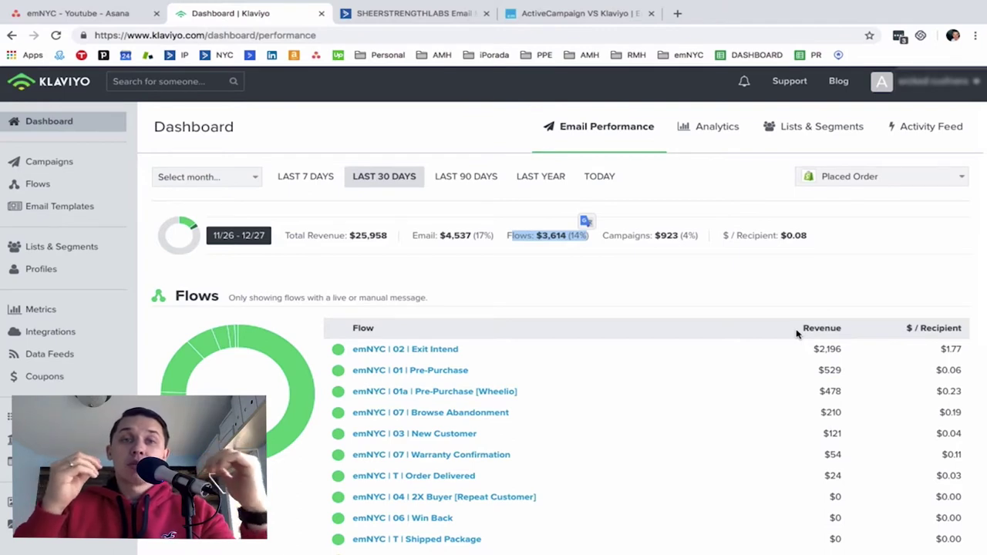
# Highlight the whole revenue summary row on the Klaviyo dashboard
pyautogui.moveTo(898, 245); pyautogui.dragTo(282, 238)
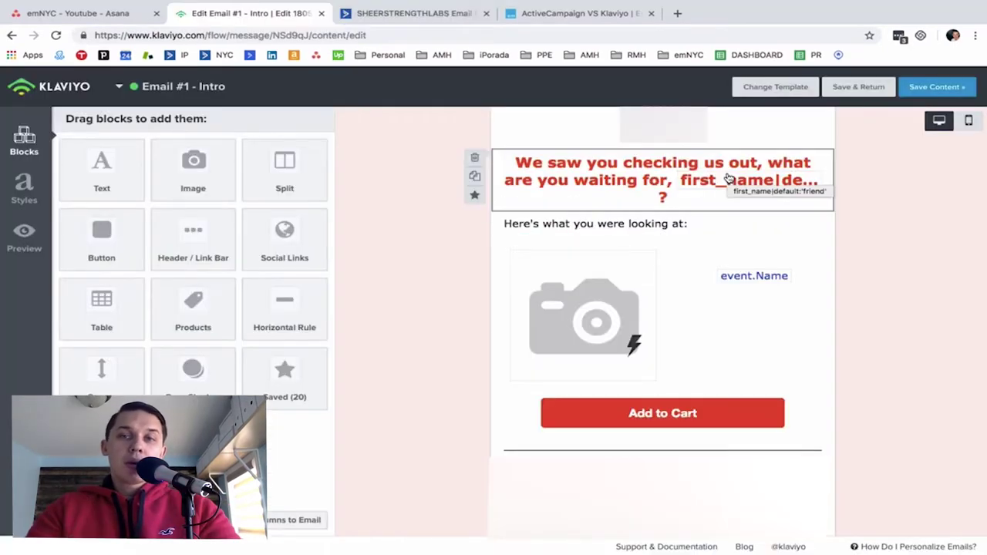
# Show the Split Block settings for the image and event.Name product block
pyautogui.click(547, 290)
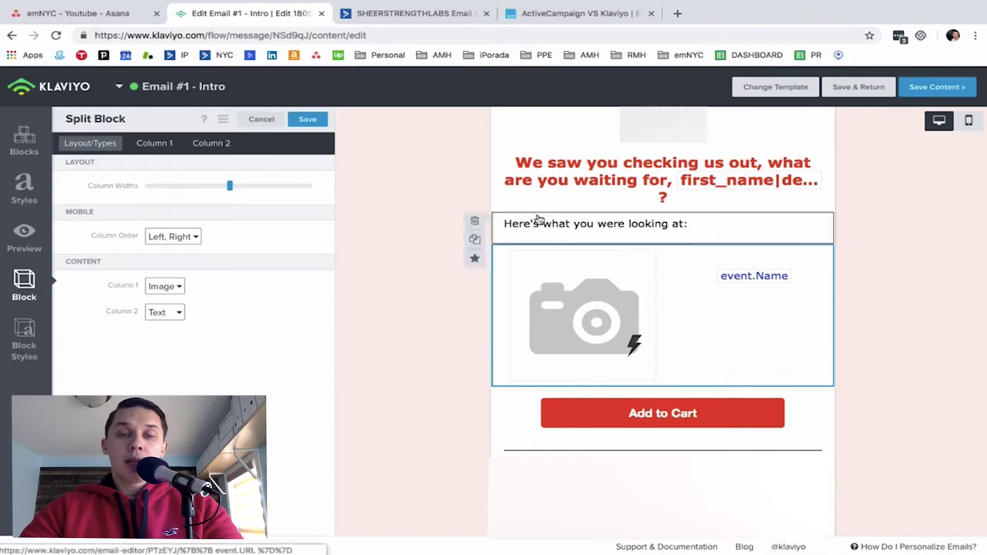
pyautogui.click(24, 236)
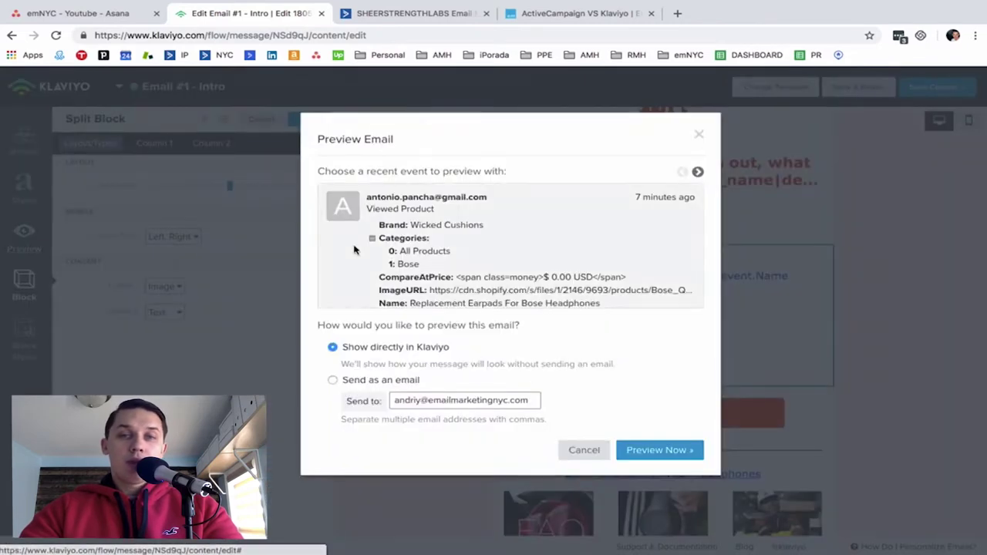
pyautogui.click(652, 451)
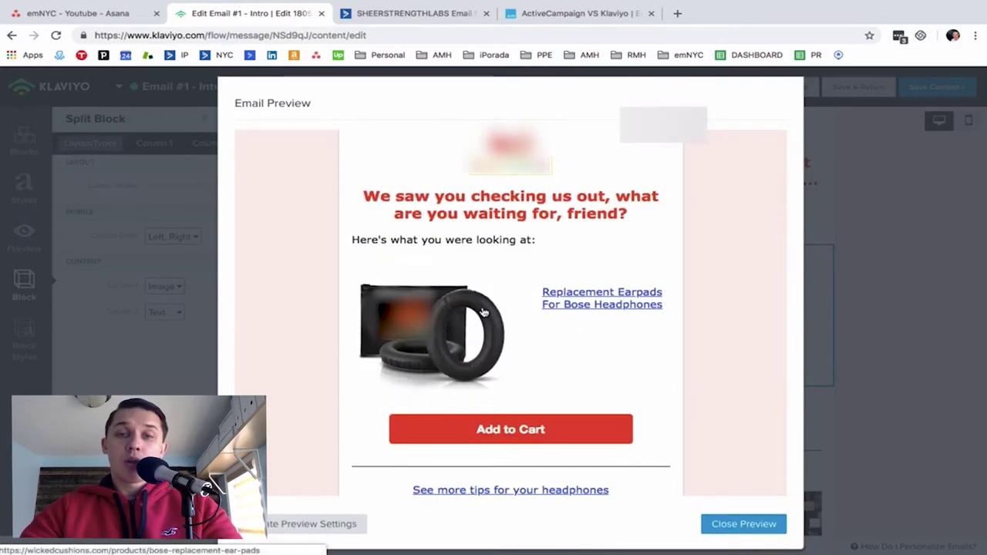
pyautogui.click(754, 524)
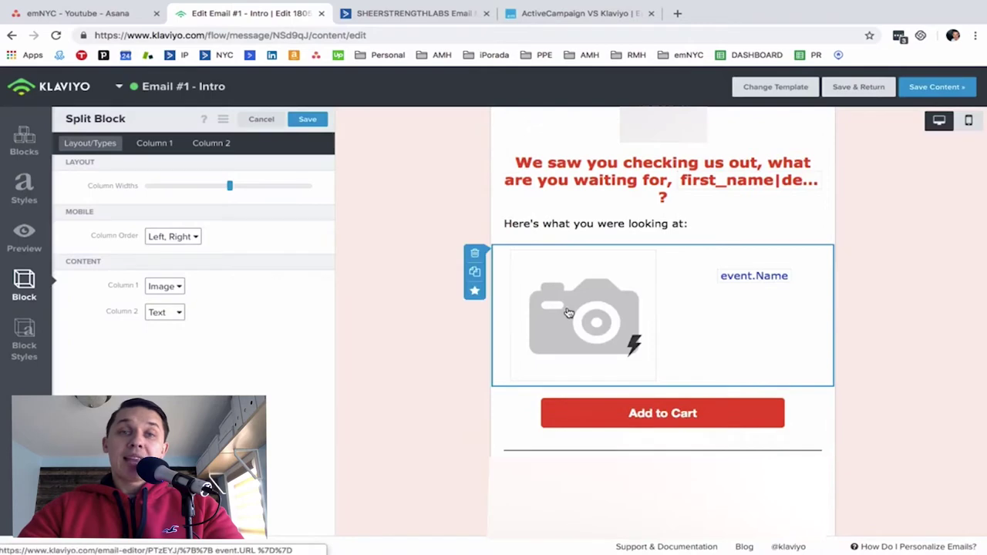